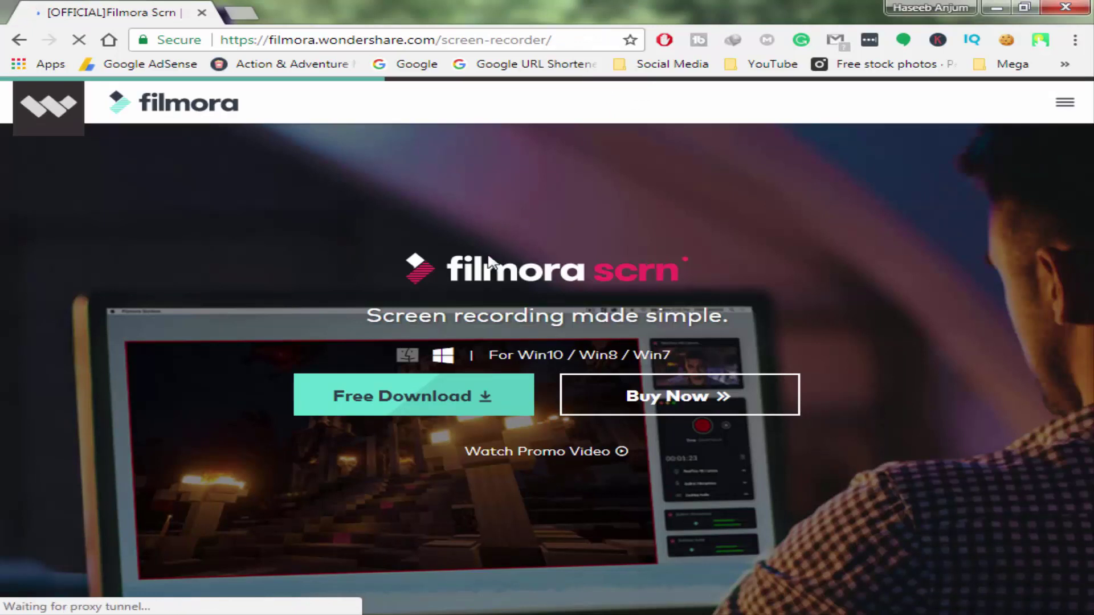
# Look through the Filmora Scrn product page, covering its features, user reviews and download options
pyautogui.scroll(-1, 485, 311)
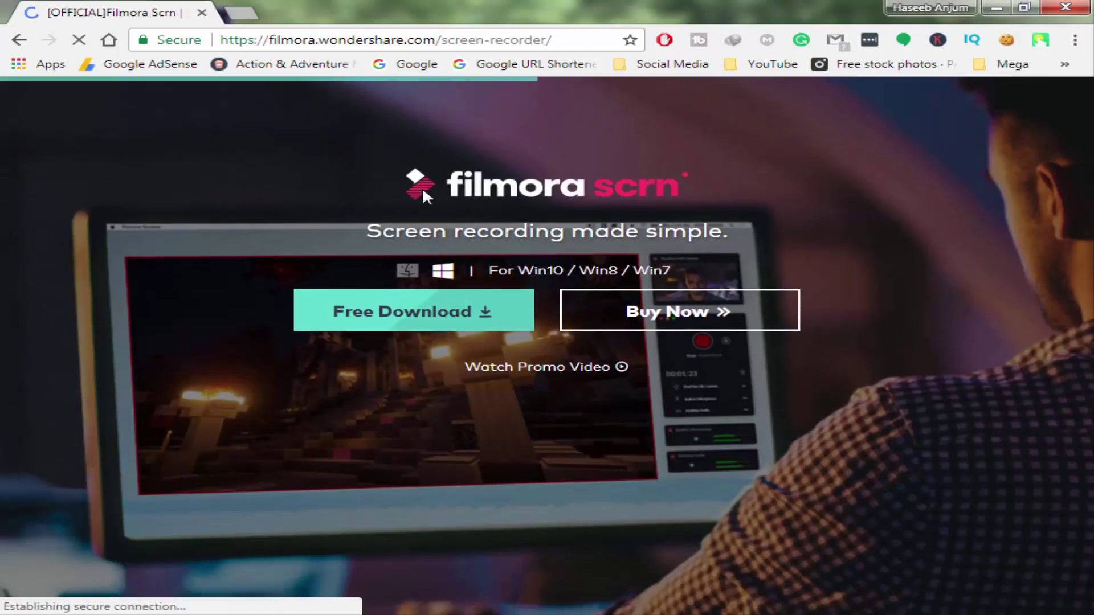
pyautogui.scroll(-2, 444, 319)
pyautogui.scroll(-20, 444, 313)
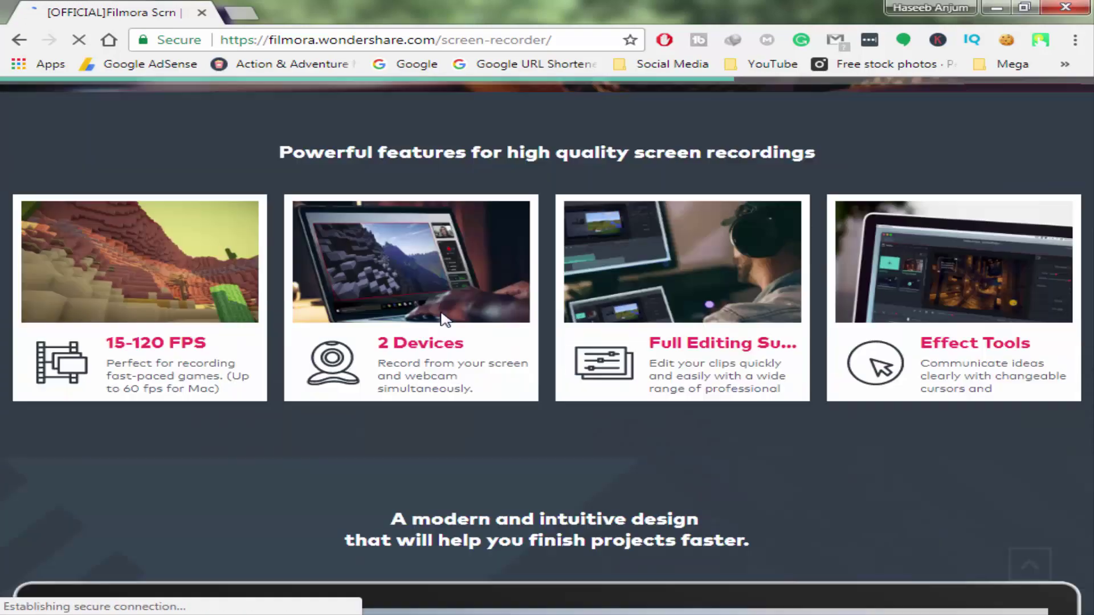
pyautogui.scroll(5, 442, 313)
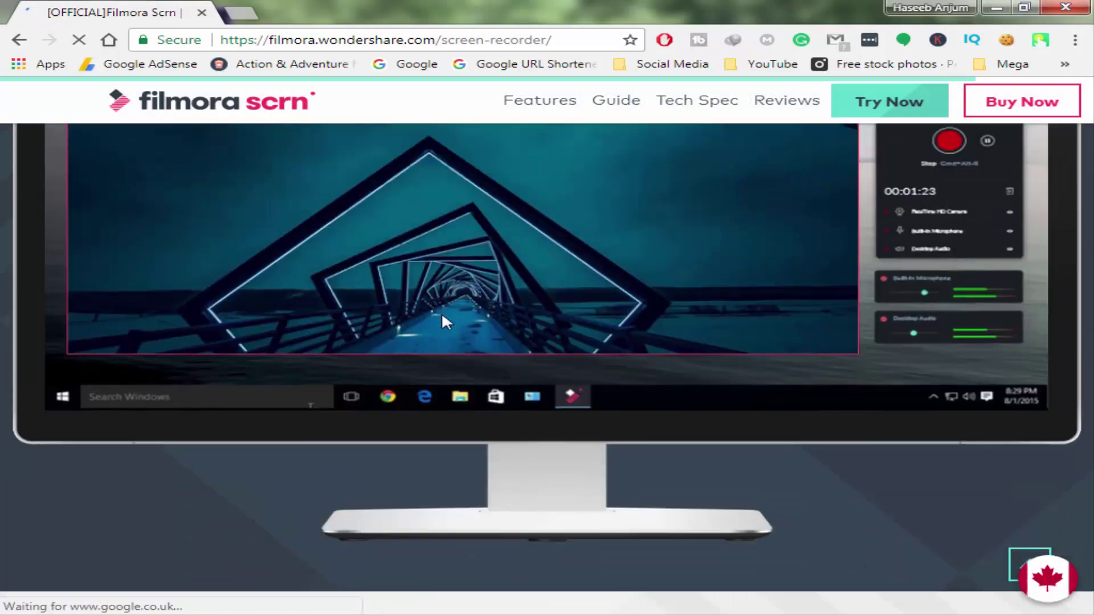
pyautogui.scroll(-15, 442, 312)
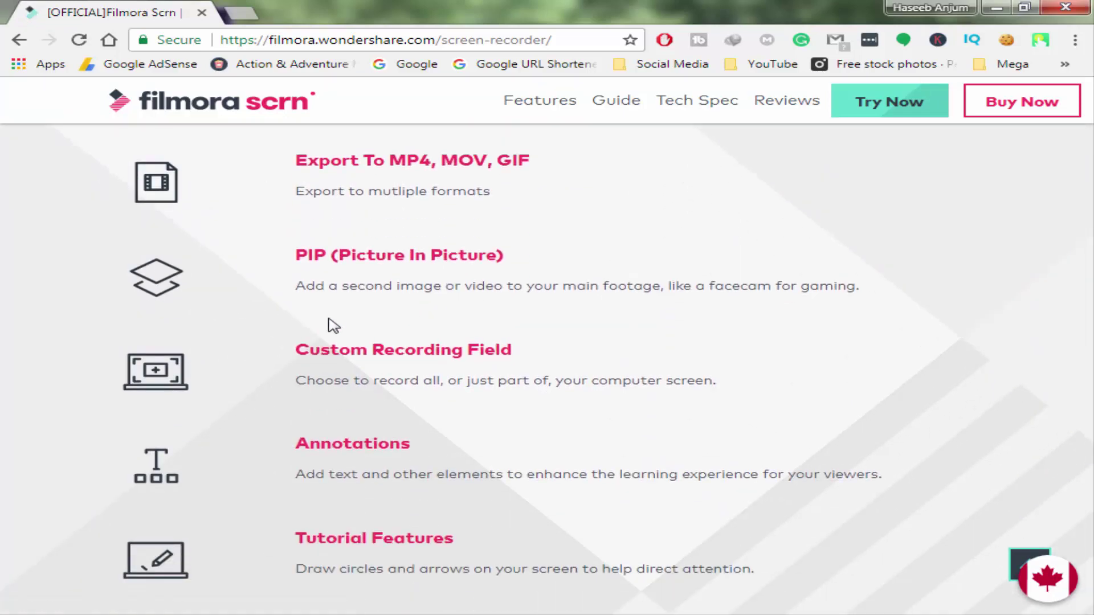
pyautogui.scroll(-7, 211, 426)
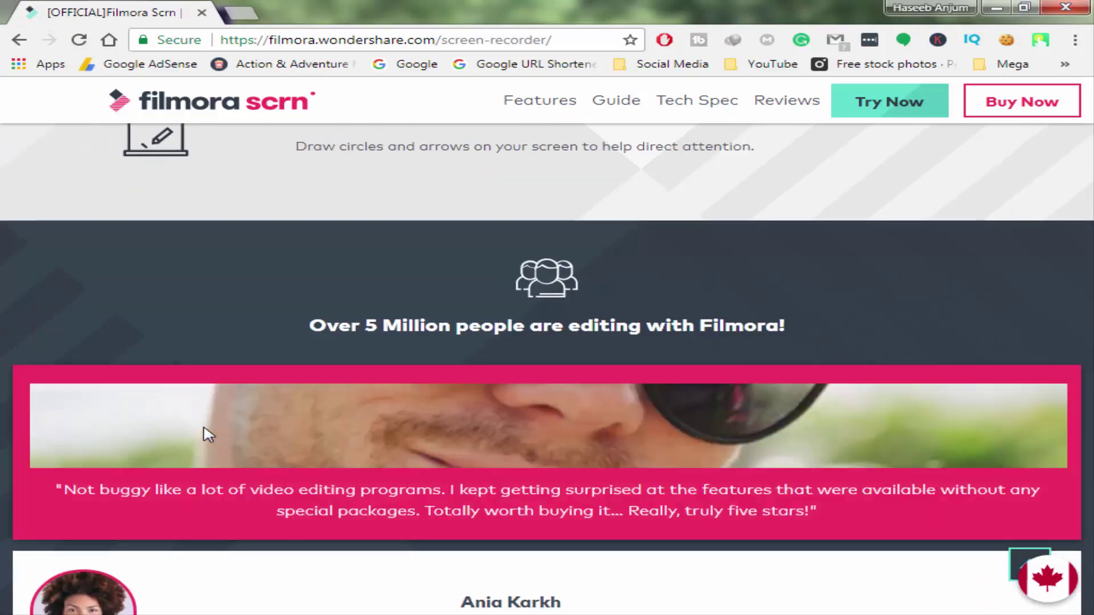
pyautogui.scroll(-10, 408, 438)
pyautogui.scroll(-3, 410, 445)
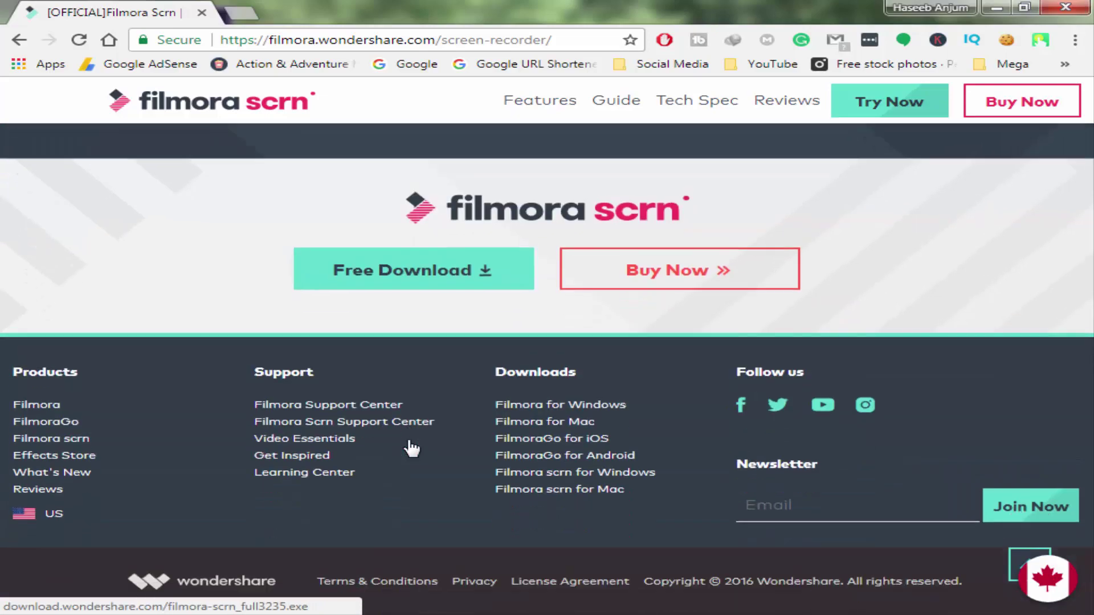
pyautogui.scroll(8, 410, 446)
pyautogui.scroll(15, 548, 234)
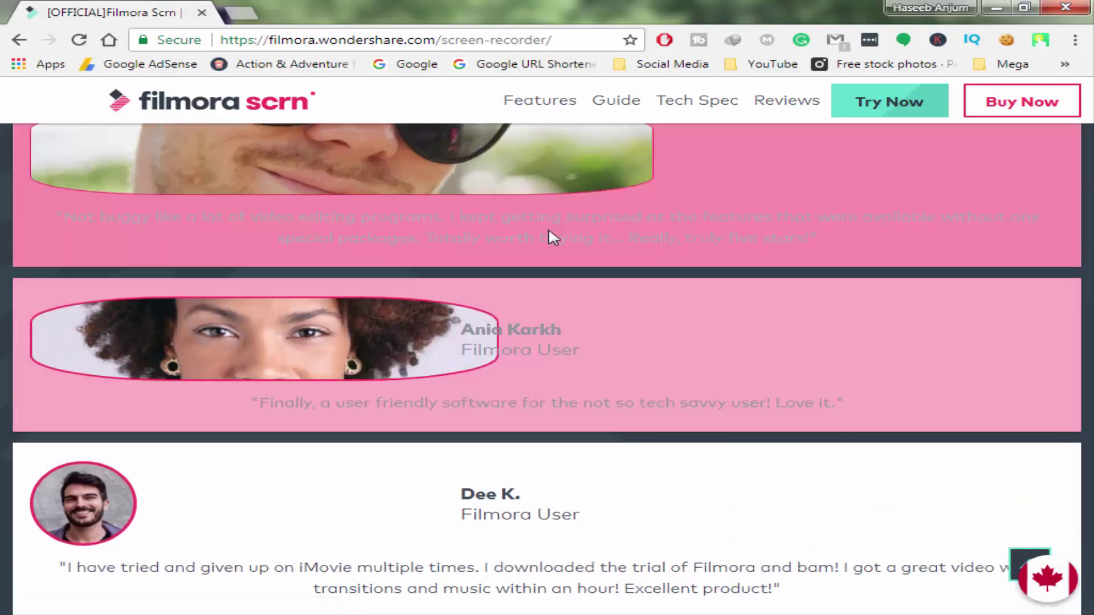
pyautogui.scroll(20, 489, 226)
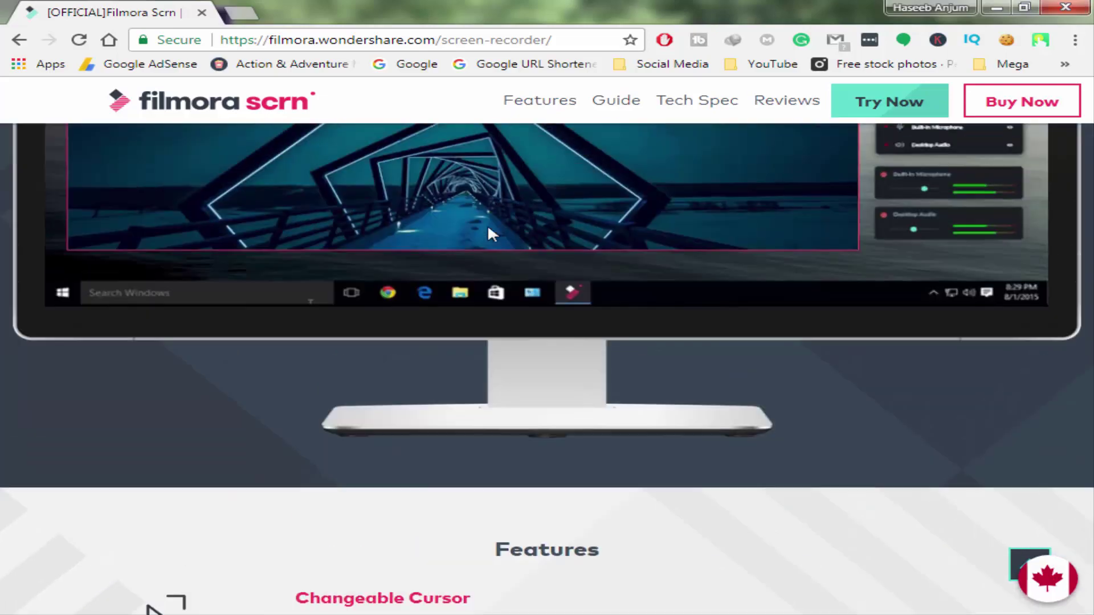
pyautogui.scroll(2, 487, 227)
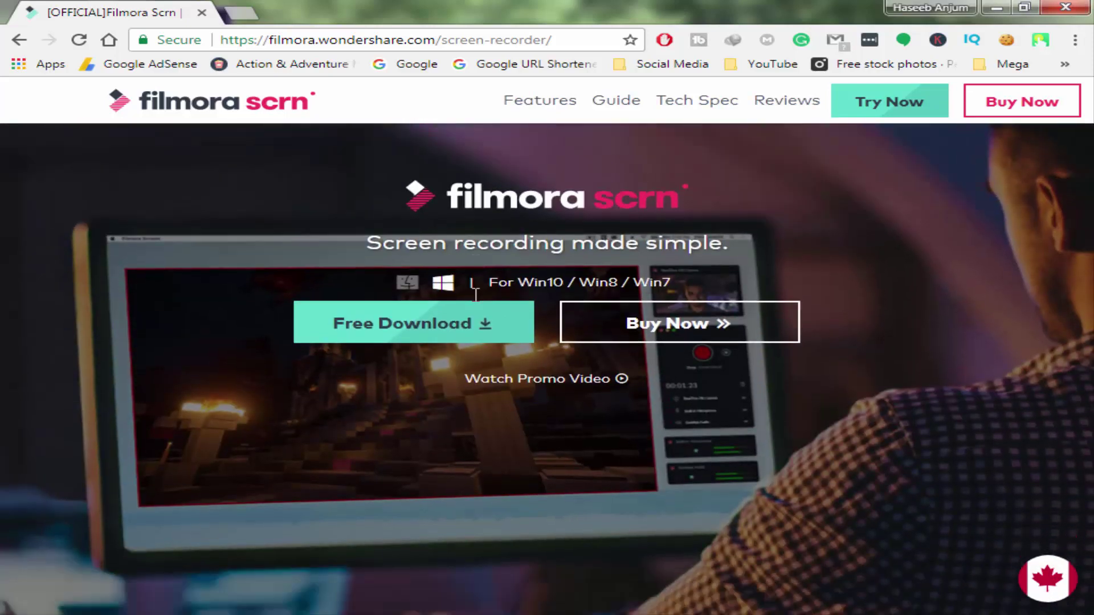
pyautogui.scroll(-2, 479, 250)
pyautogui.scroll(2, 444, 296)
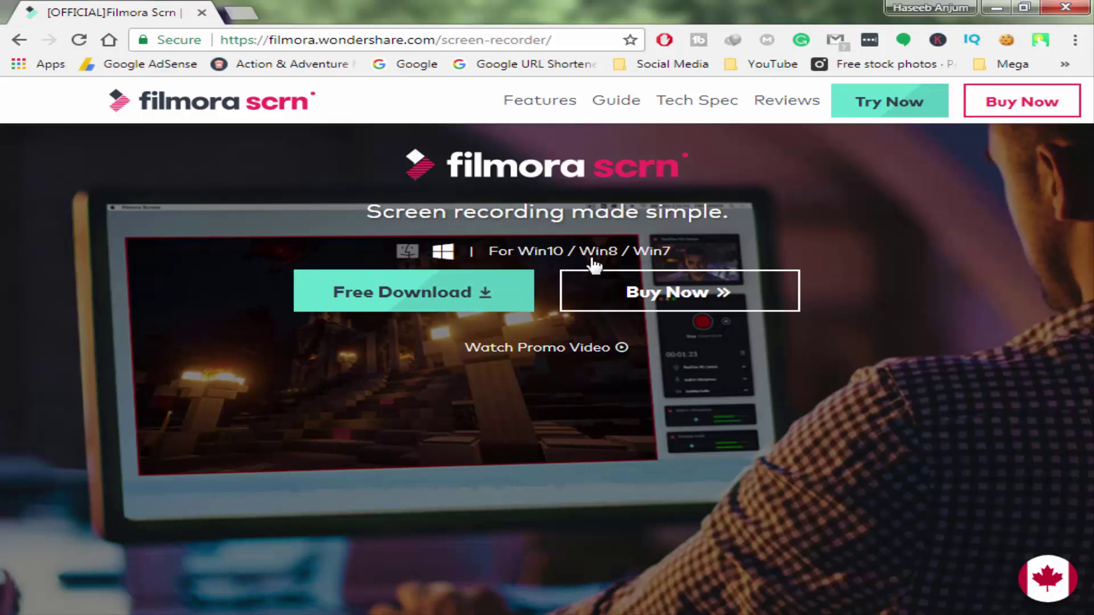
# Download the free Windows installer of Filmora Scrn, close the extra download page and keep the flagged setup file
pyautogui.click(444, 297)
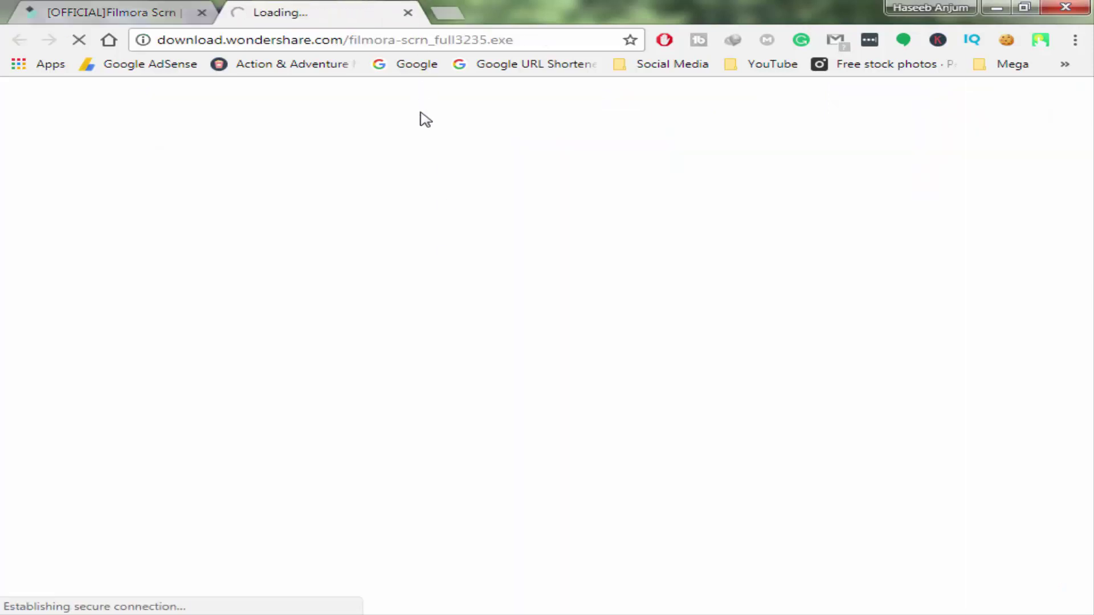
pyautogui.click(408, 12)
pyautogui.click(361, 307)
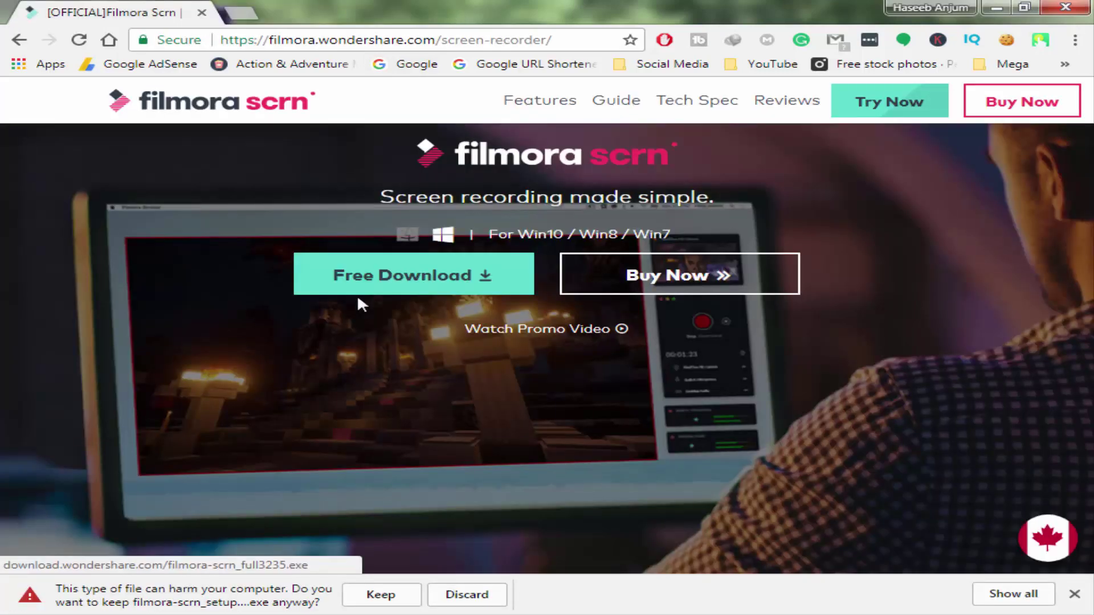
pyautogui.click(379, 599)
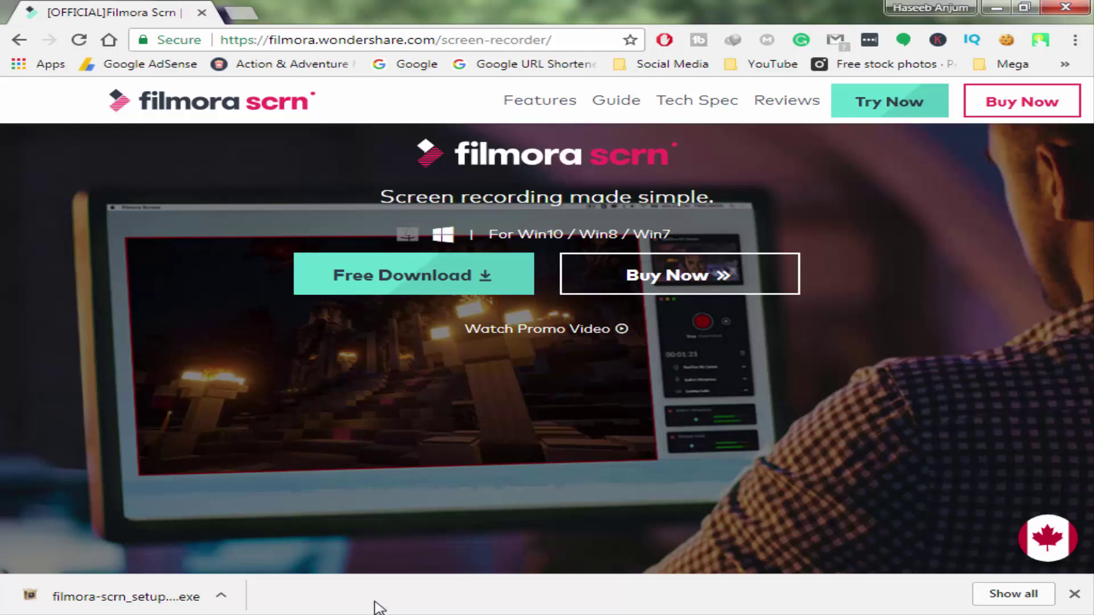
# Switch to Wondershare Filmora Scrn from the desktop, open Quick Capture and move the recorder window fully into view
pyautogui.click(996, 8)
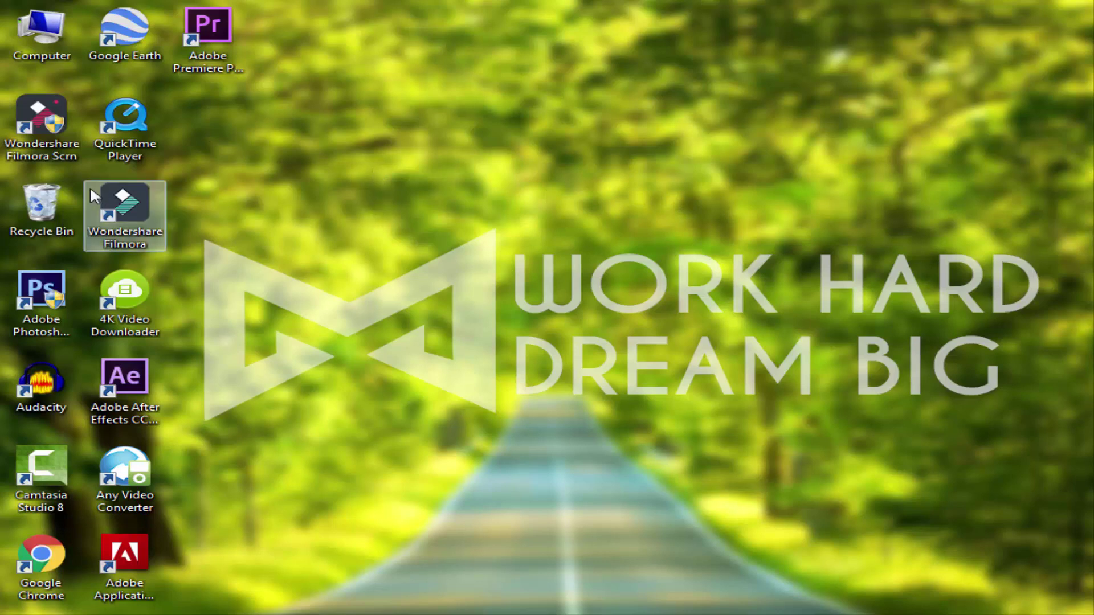
pyautogui.doubleClick(48, 138)
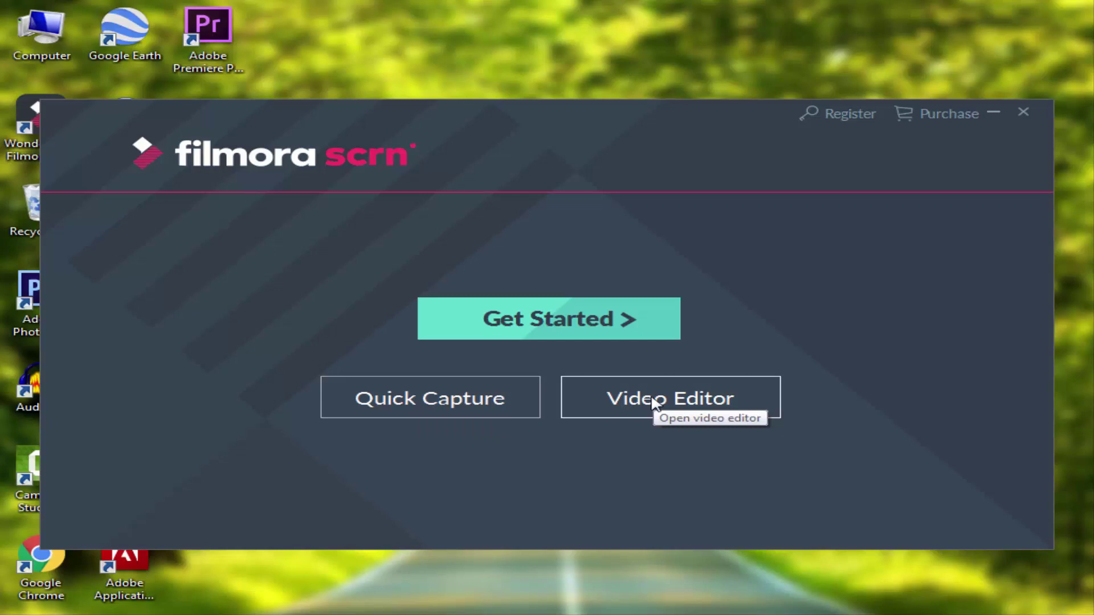
pyautogui.click(438, 406)
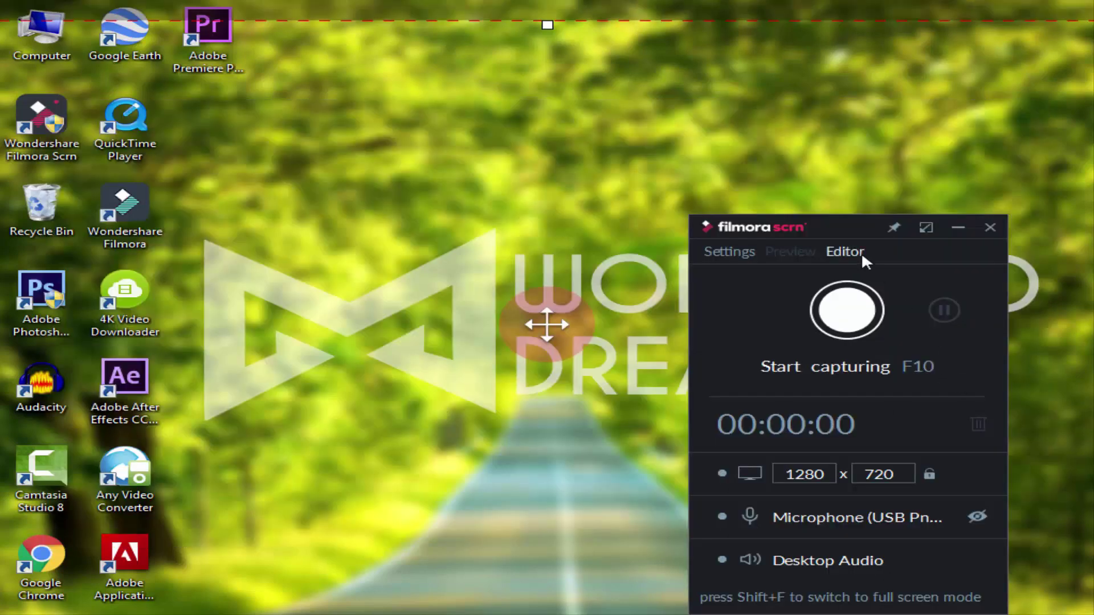
pyautogui.moveTo(856, 226); pyautogui.dragTo(801, 157)
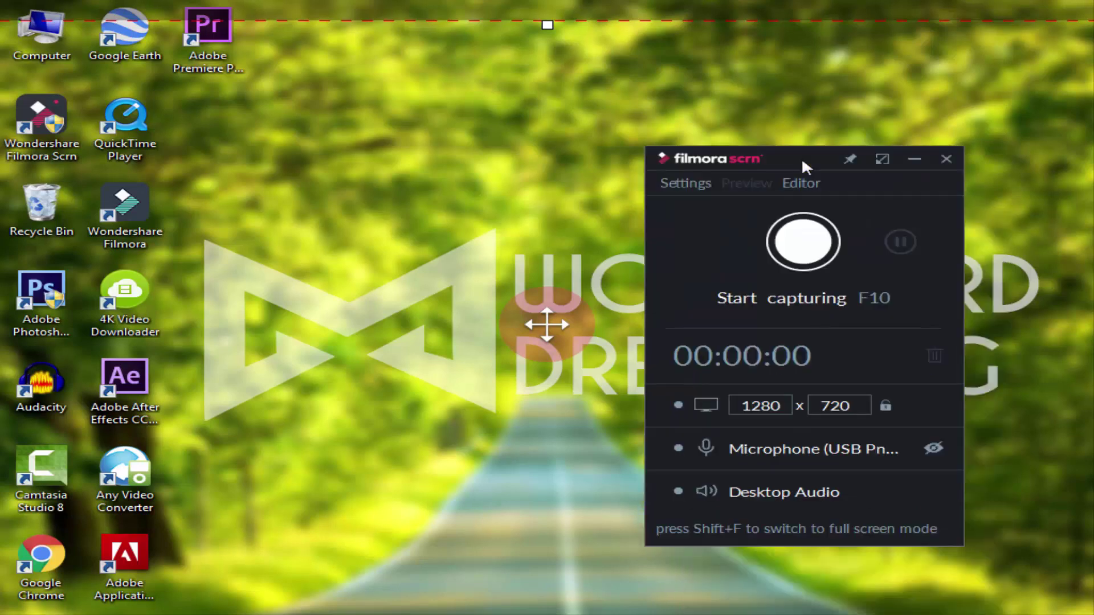
# Open the recorder's setup and set the screen capture frame rate to 120 fps
pyautogui.click(692, 185)
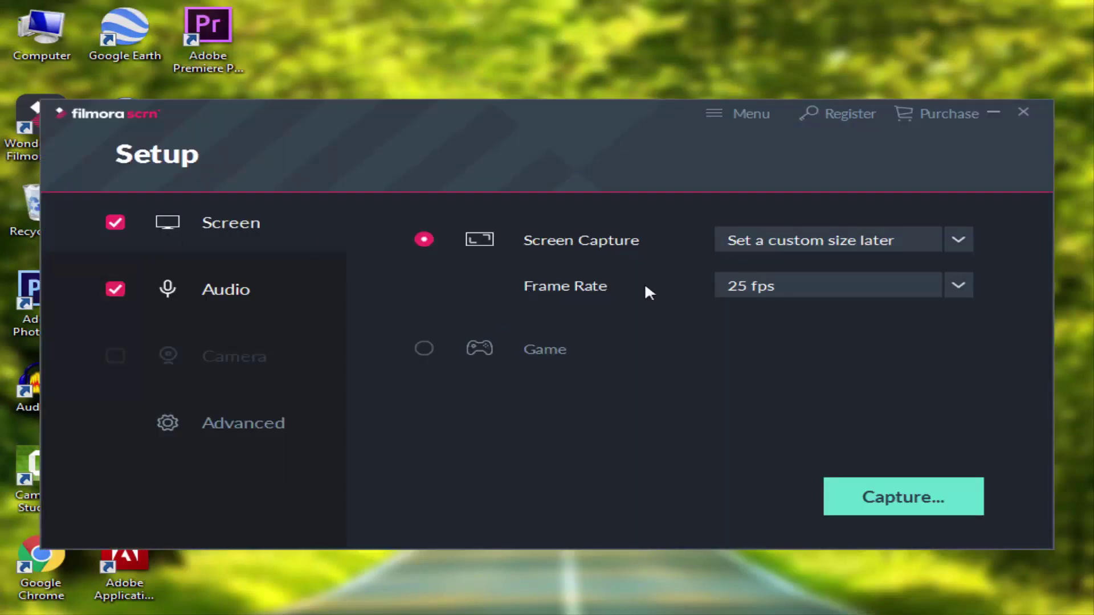
pyautogui.click(726, 282)
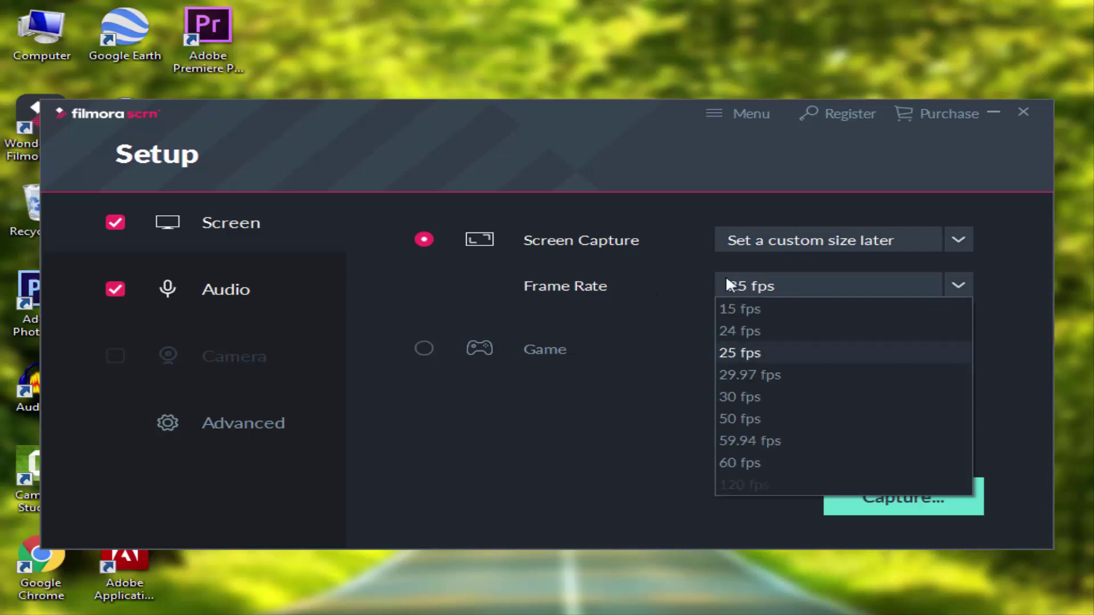
pyautogui.click(760, 486)
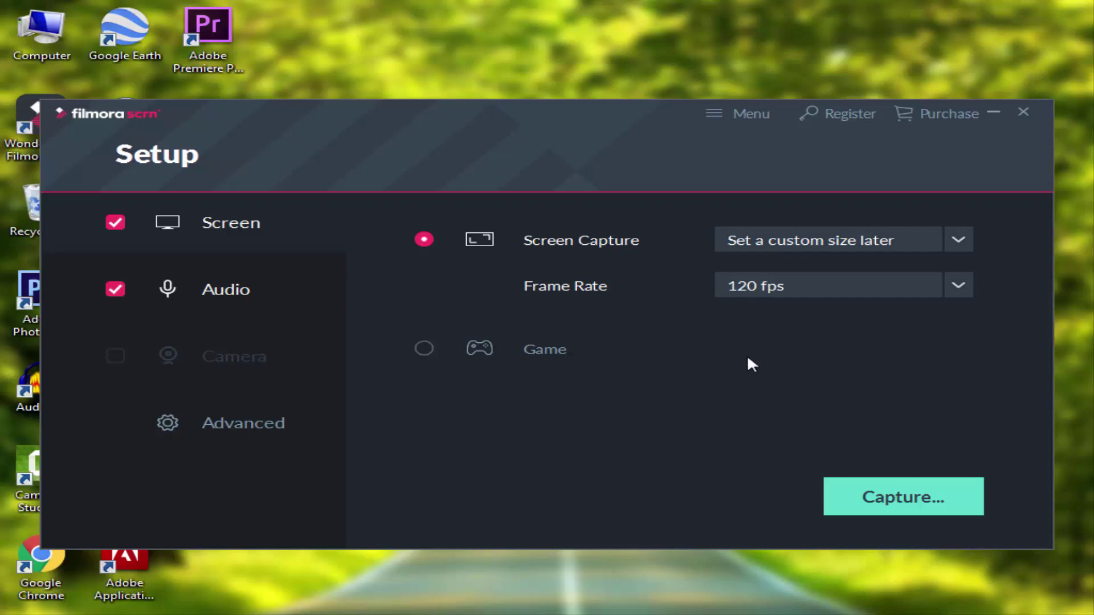
# Switch the capture source to Game and check which games can be chosen
pyautogui.click(423, 349)
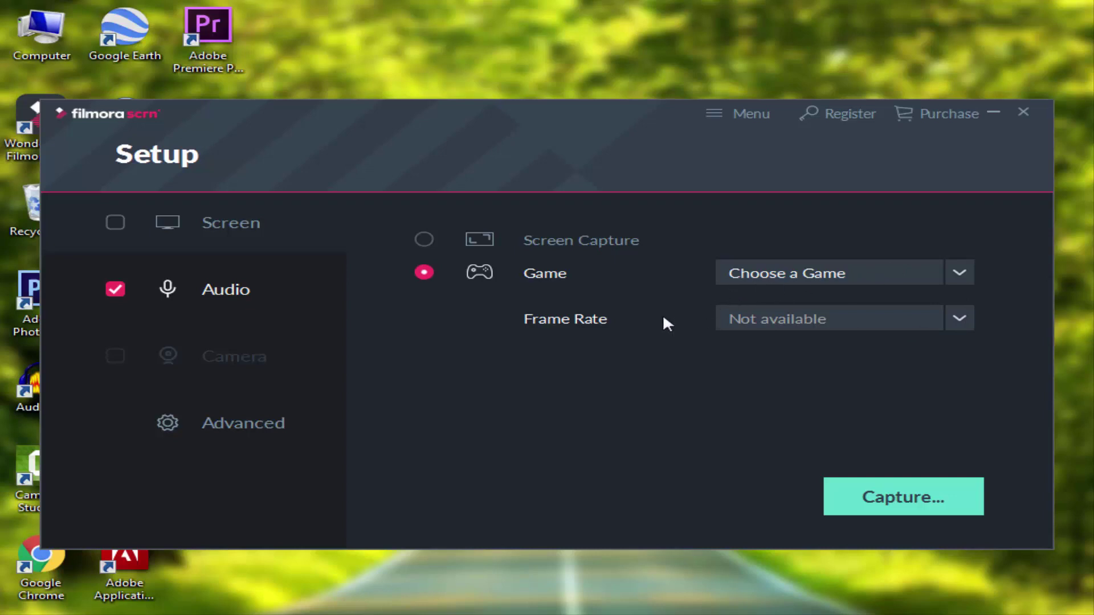
pyautogui.click(835, 275)
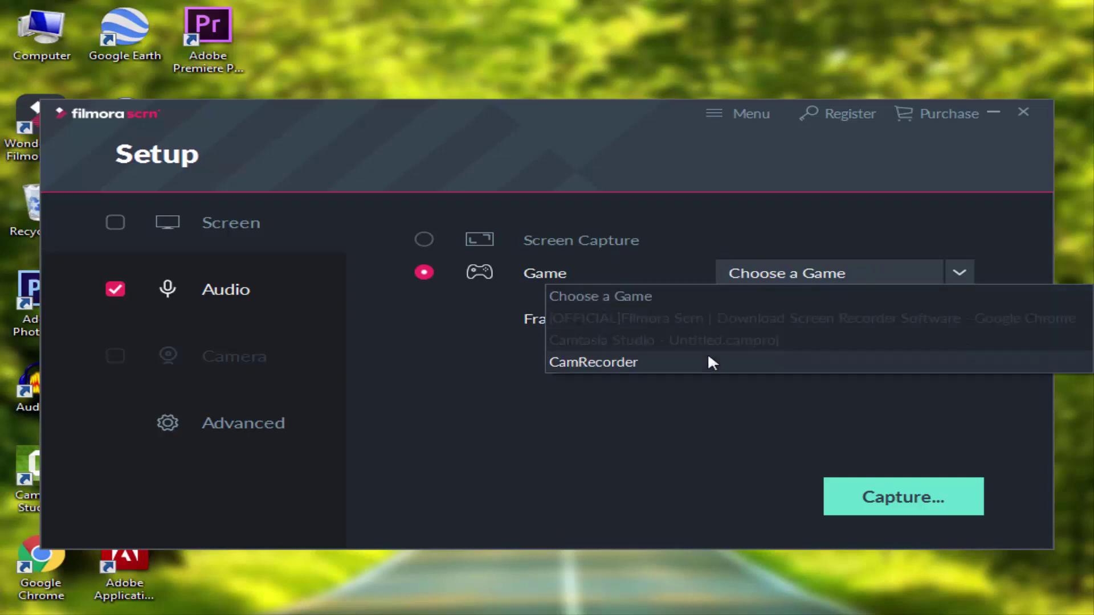
pyautogui.click(699, 419)
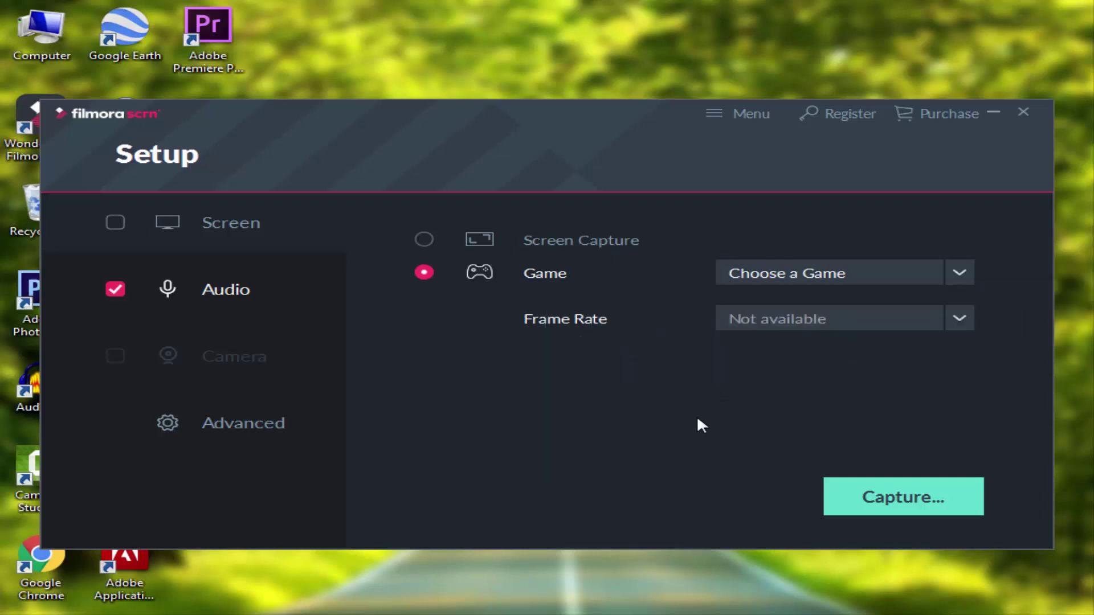
# Set Computer Audio to Don't Capture in the audio setup and check the available microphone devices
pyautogui.click(201, 301)
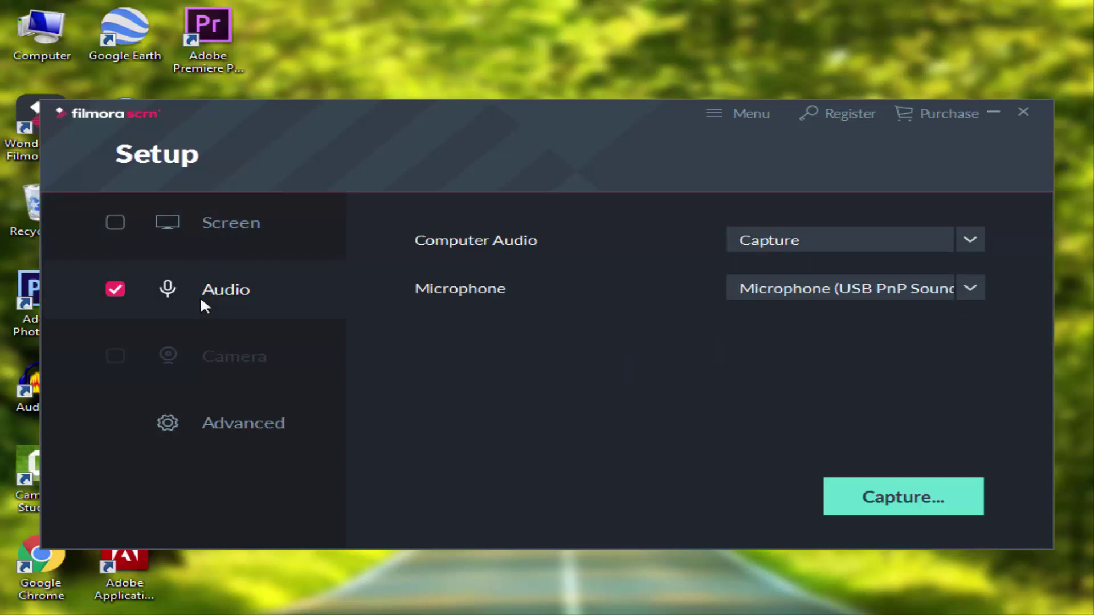
pyautogui.click(823, 239)
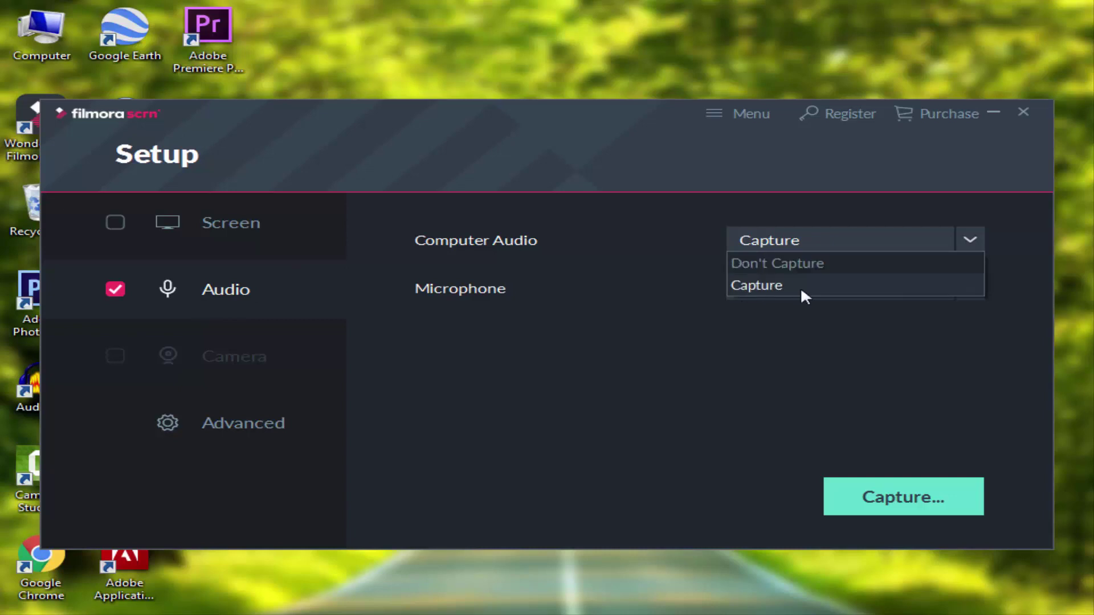
pyautogui.click(802, 261)
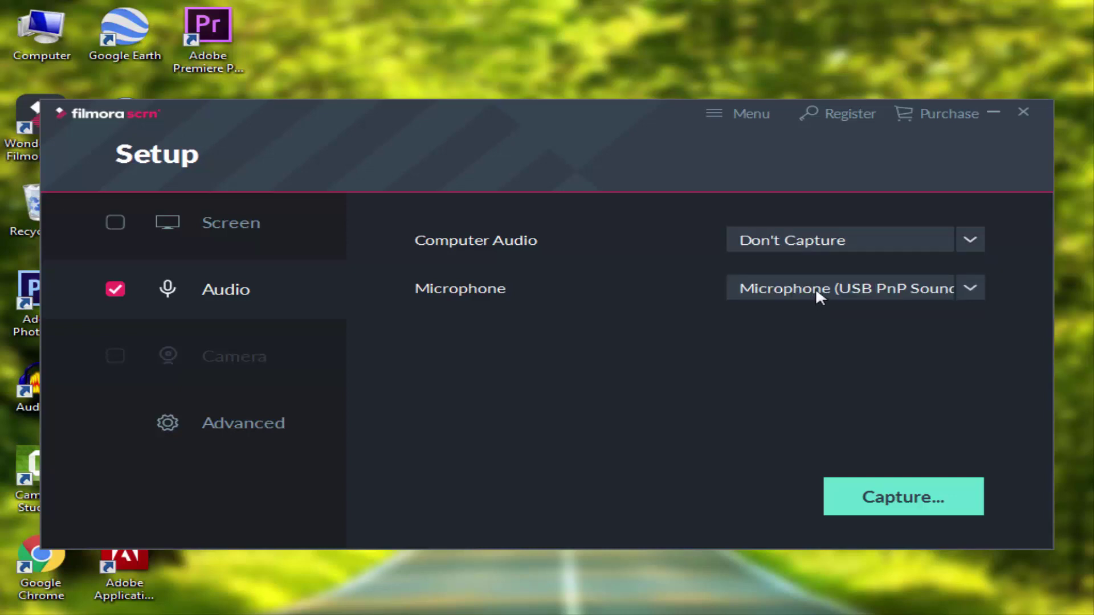
pyautogui.click(778, 282)
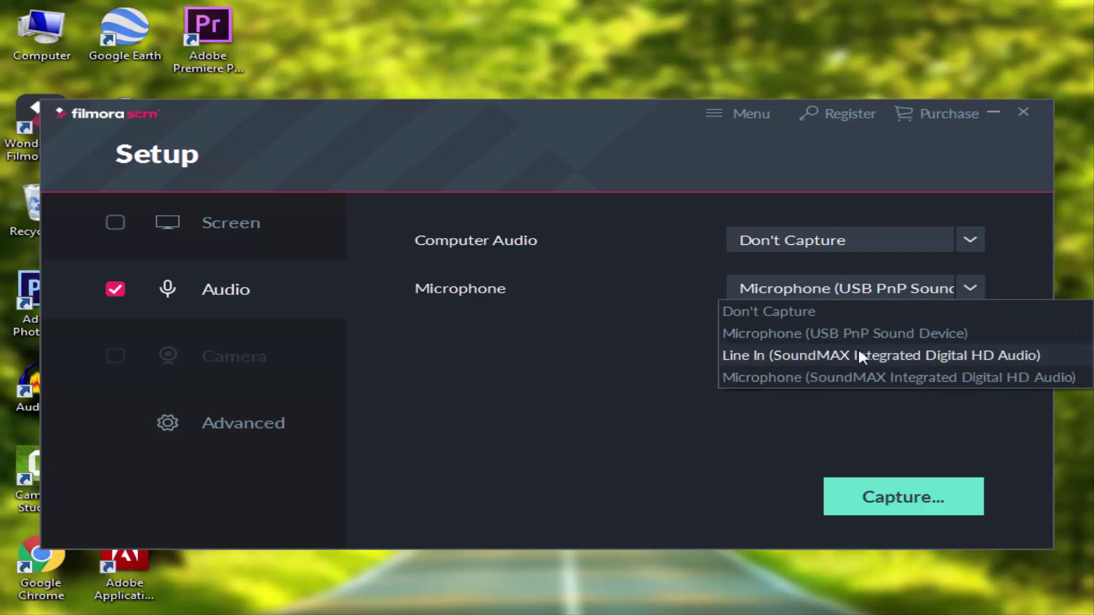
pyautogui.click(269, 390)
# Review the camera setup and the advanced options, including the recording hotkeys and the save location for recordings
pyautogui.click(193, 360)
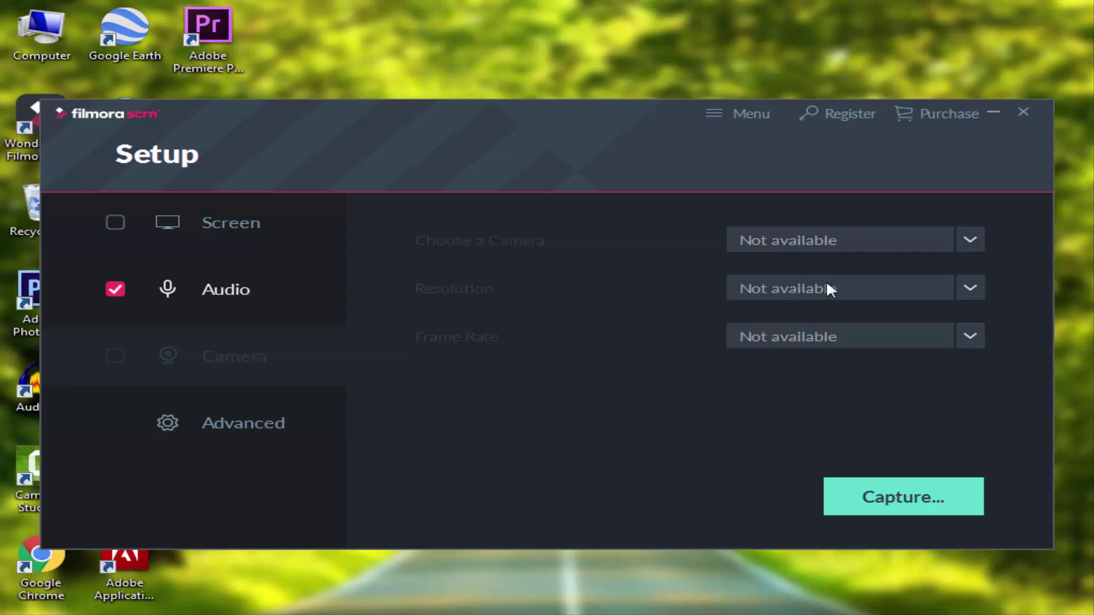
pyautogui.click(172, 432)
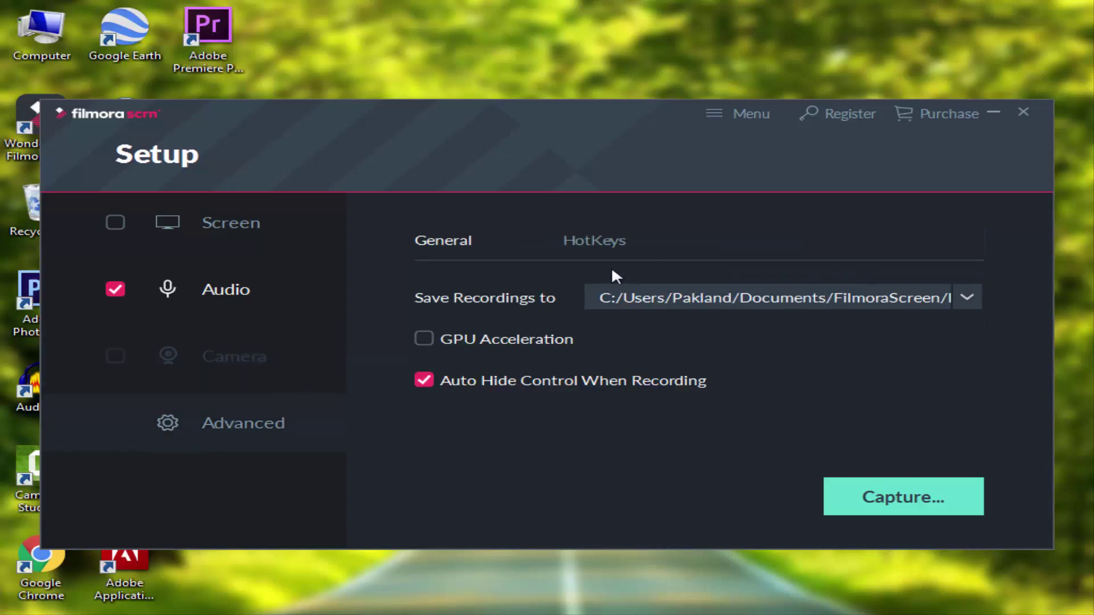
pyautogui.click(613, 242)
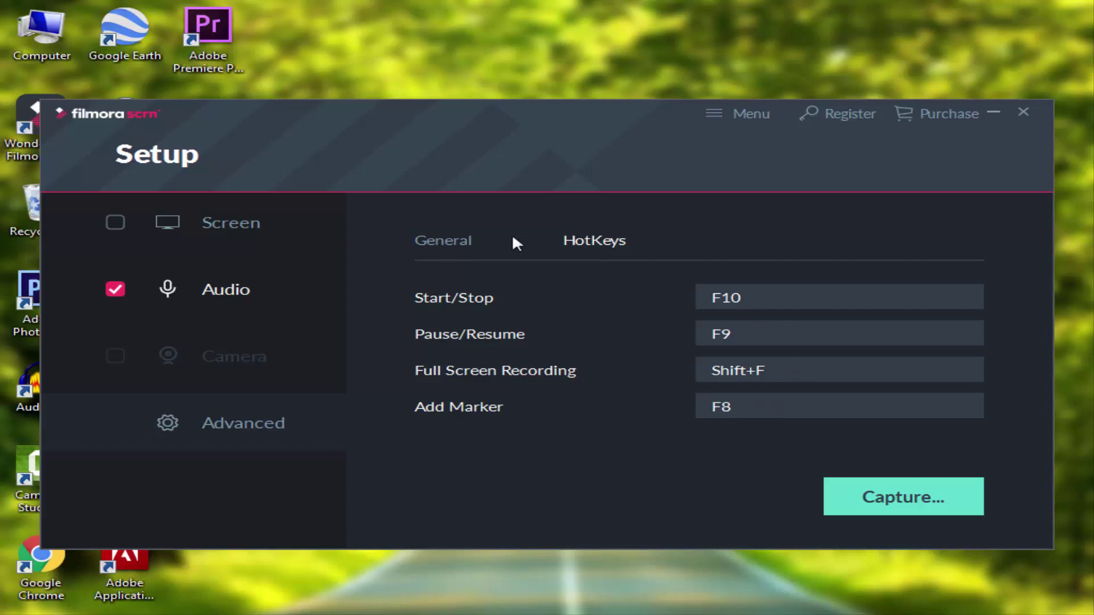
pyautogui.click(463, 241)
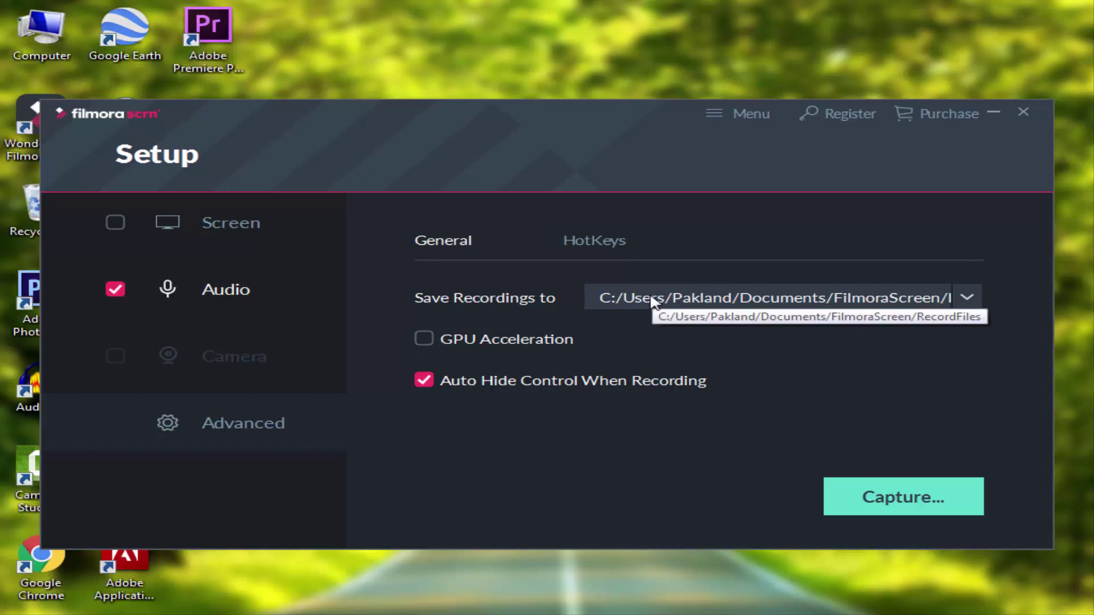
# Go from the recorder's setup to the video editor and look over its project and media import commands
pyautogui.click(758, 115)
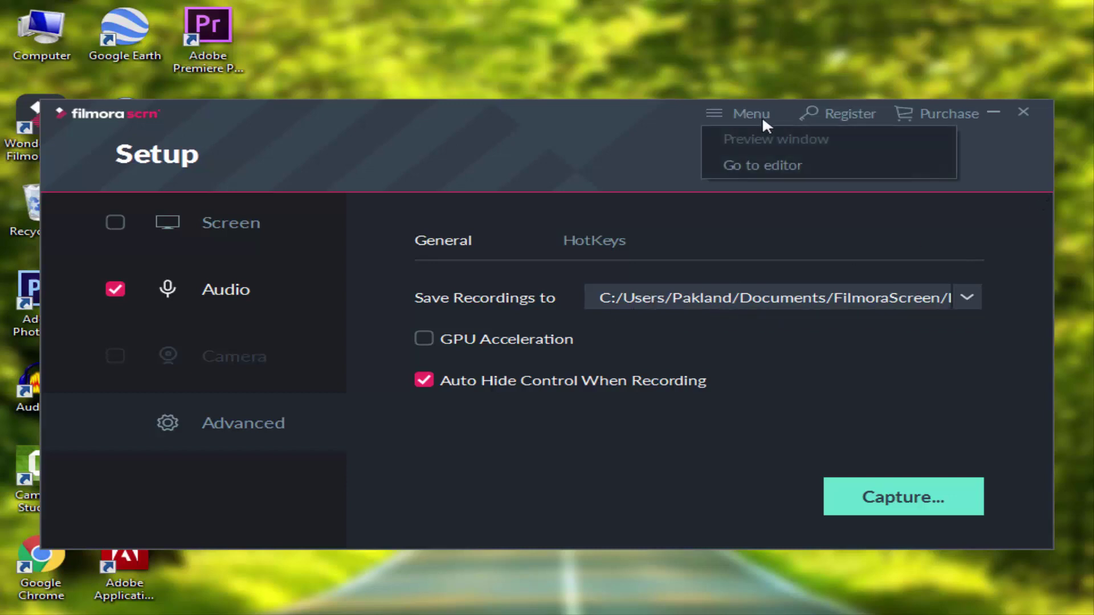
pyautogui.click(756, 167)
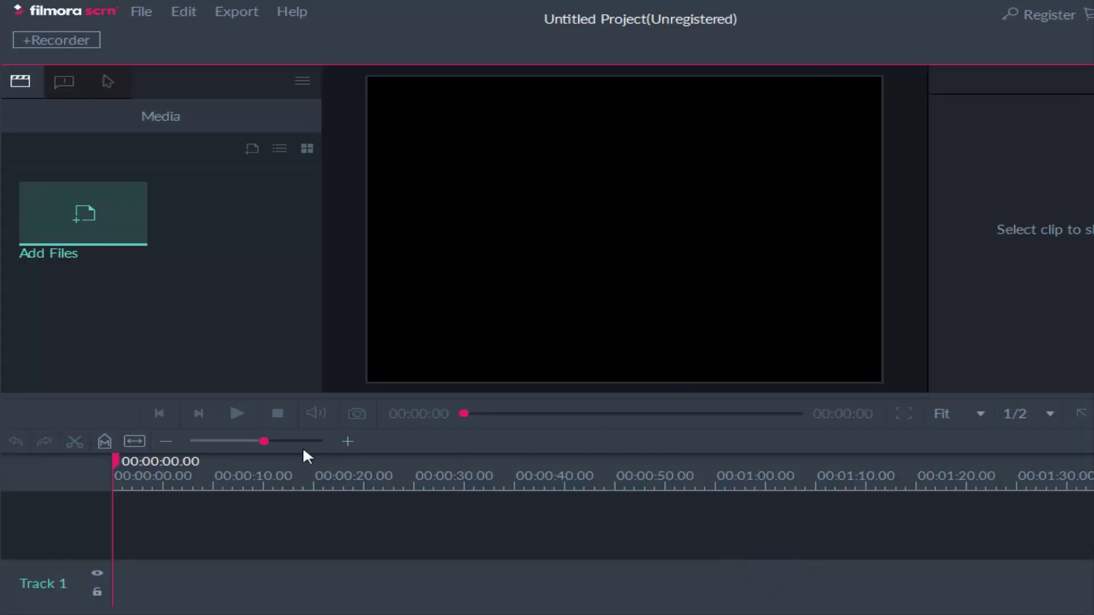
pyautogui.click(138, 14)
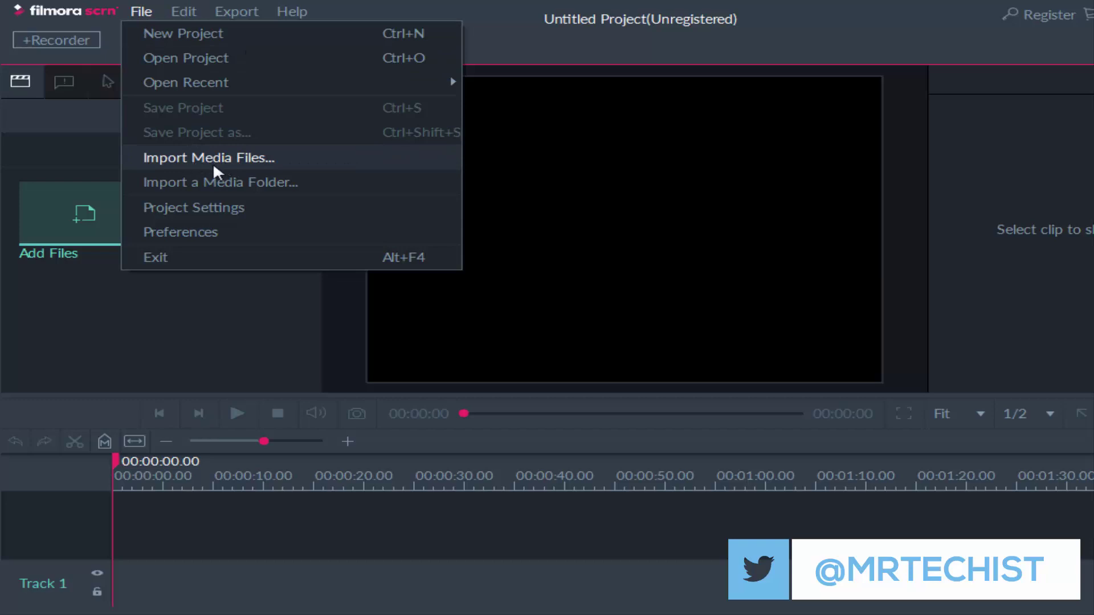
pyautogui.click(228, 342)
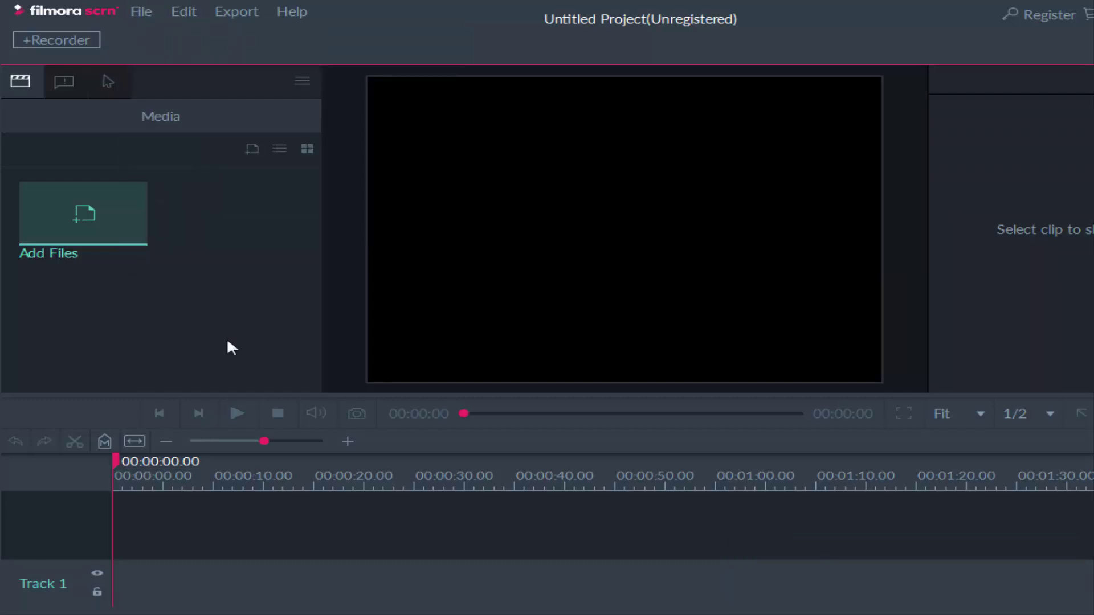
# Try out the timeline scale, move the editor window aside and minimize it to return to the desktop
pyautogui.moveTo(249, 443); pyautogui.dragTo(194, 441)
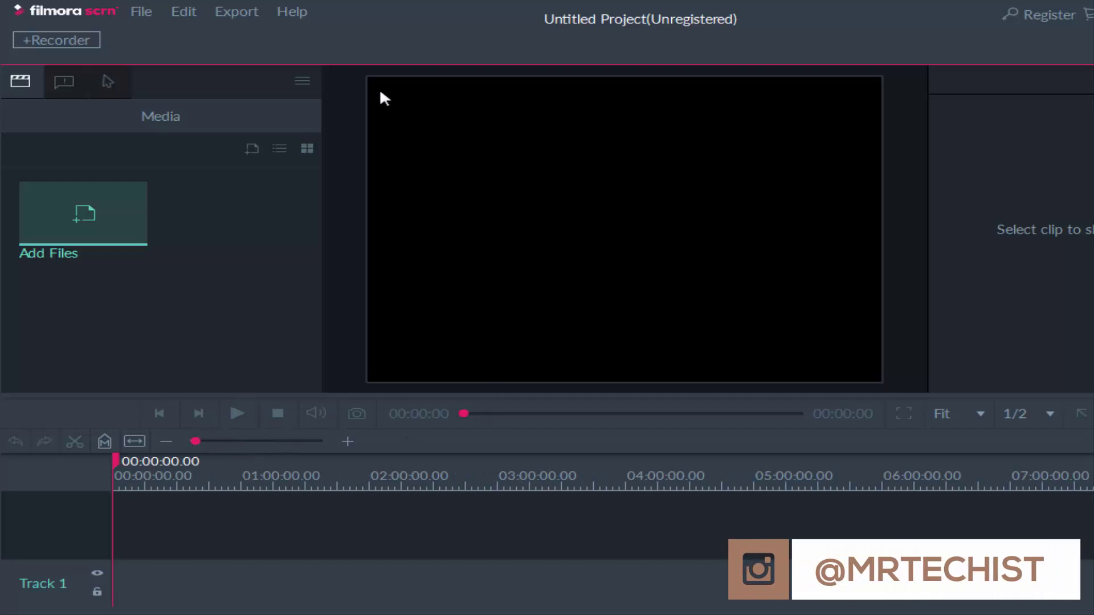
pyautogui.moveTo(381, 92); pyautogui.dragTo(875, 373)
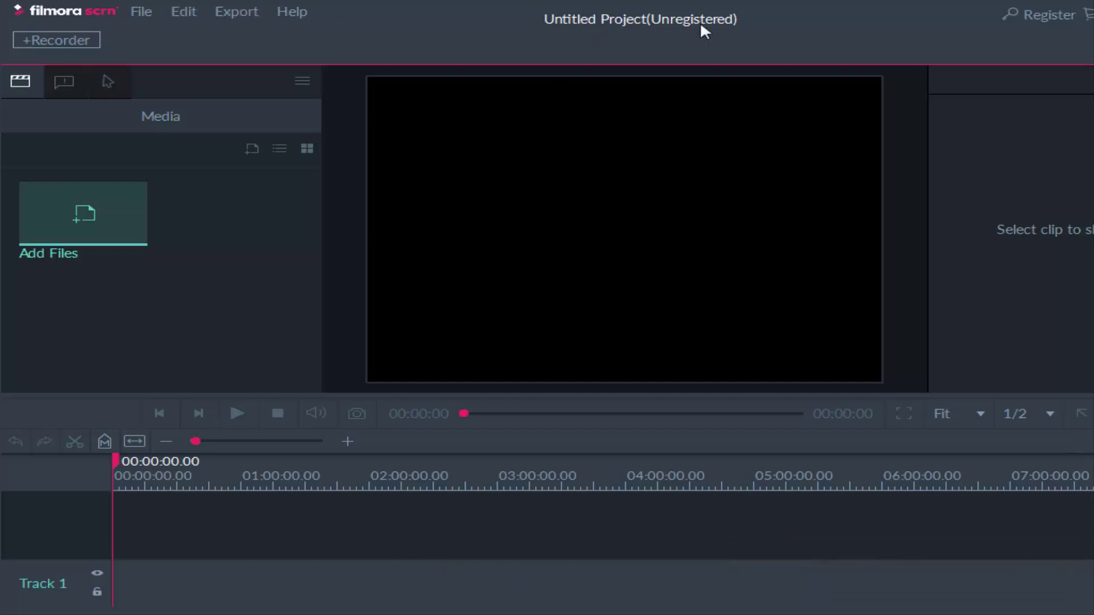
pyautogui.moveTo(704, 32); pyautogui.dragTo(370, 24)
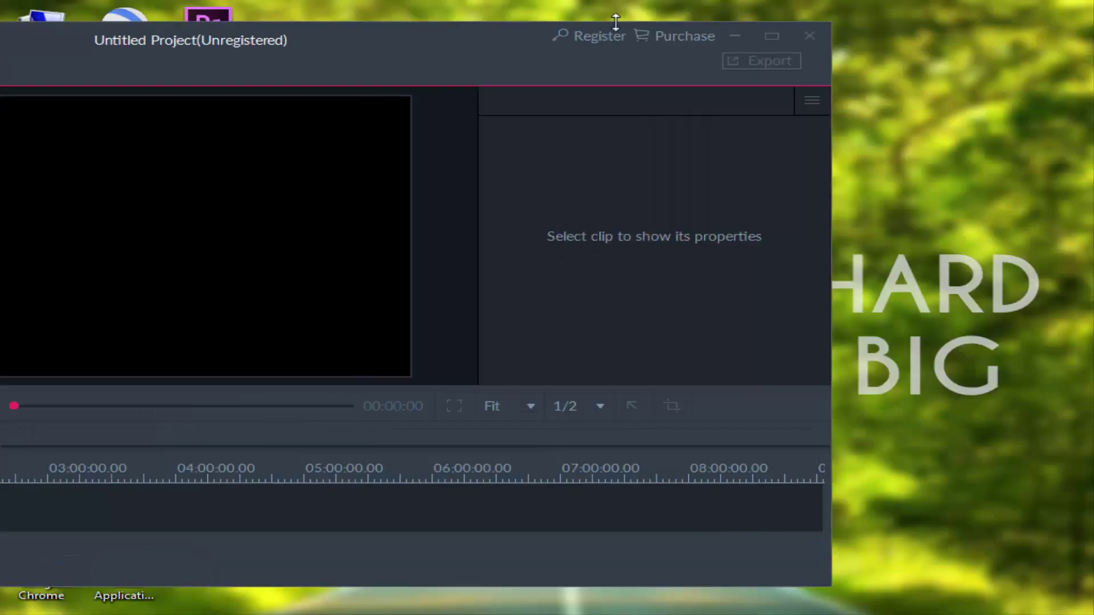
pyautogui.click(736, 38)
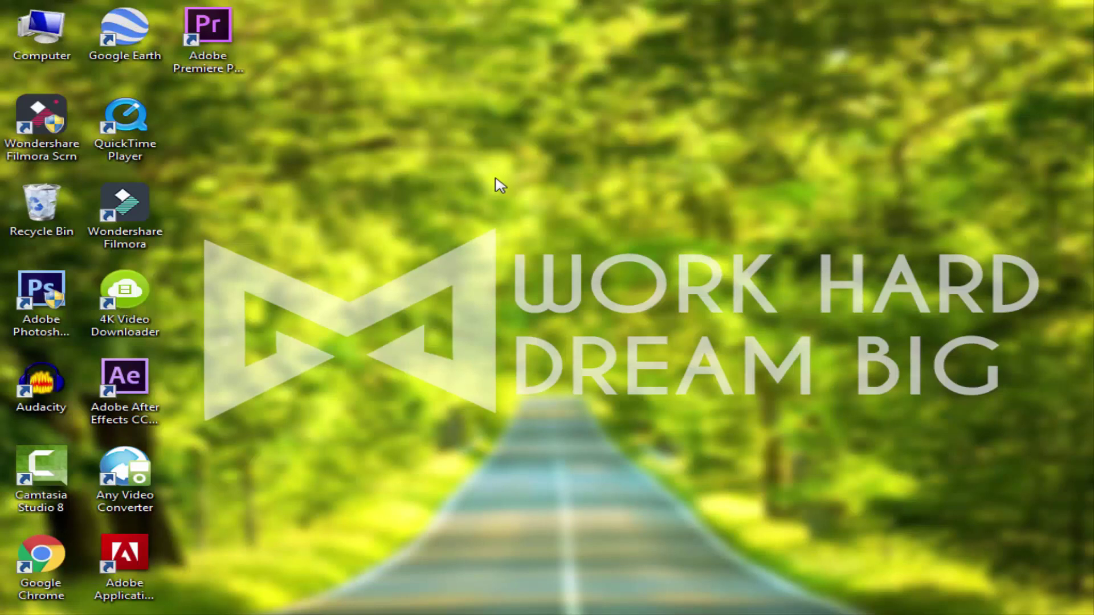